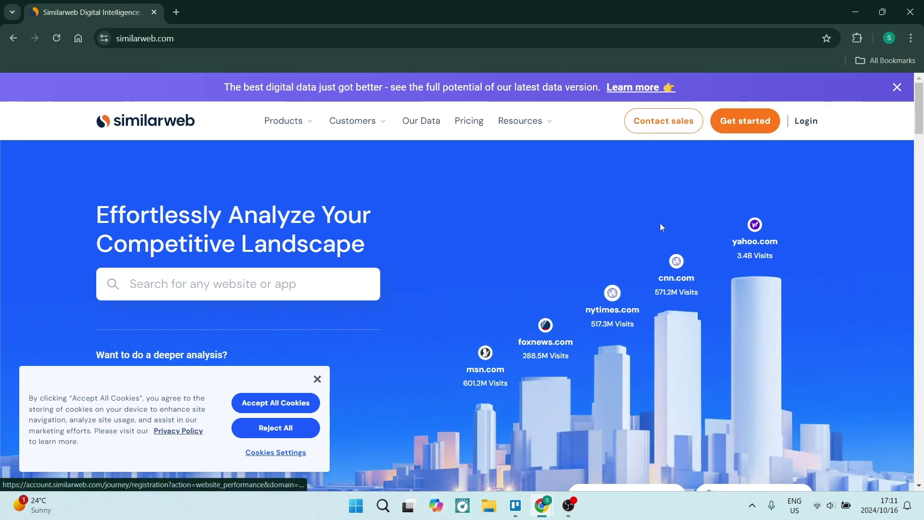
- Create a free Similarweb account by signing up with an existing Google account
left_click(735, 125)
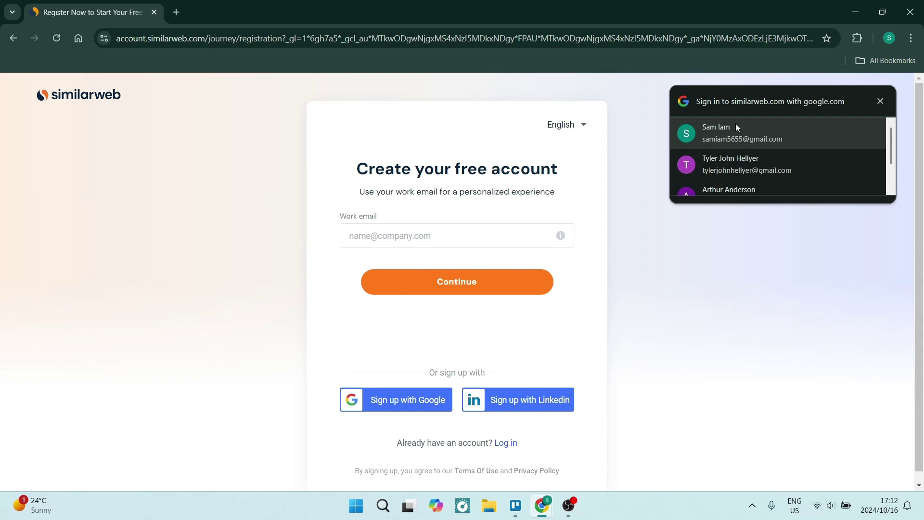
left_click(880, 101)
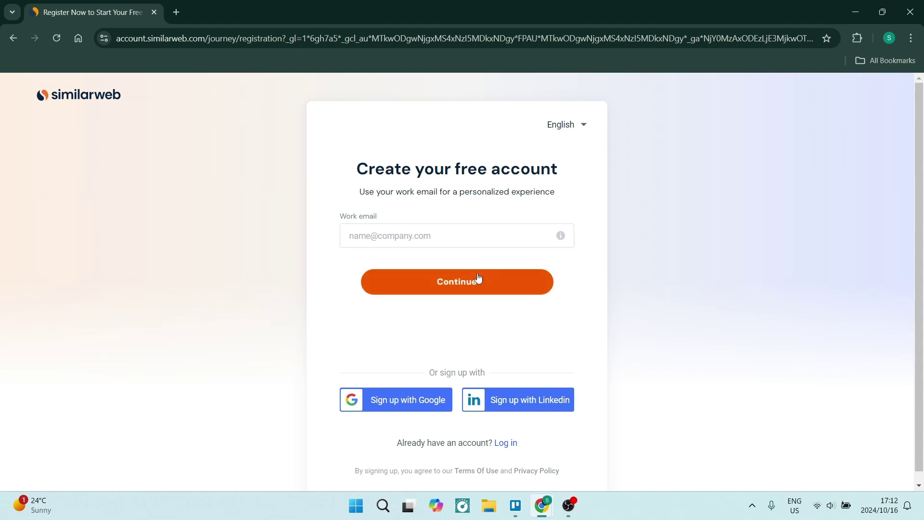
left_click(410, 403)
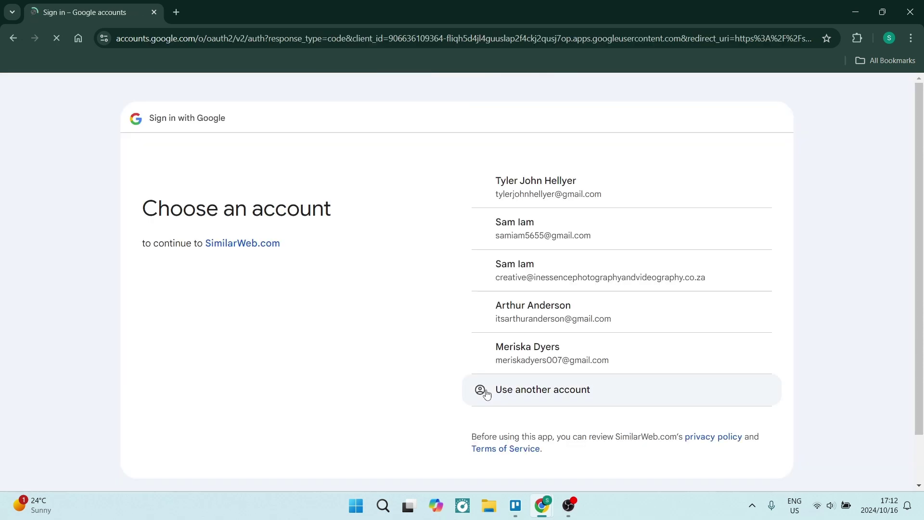
left_click(529, 219)
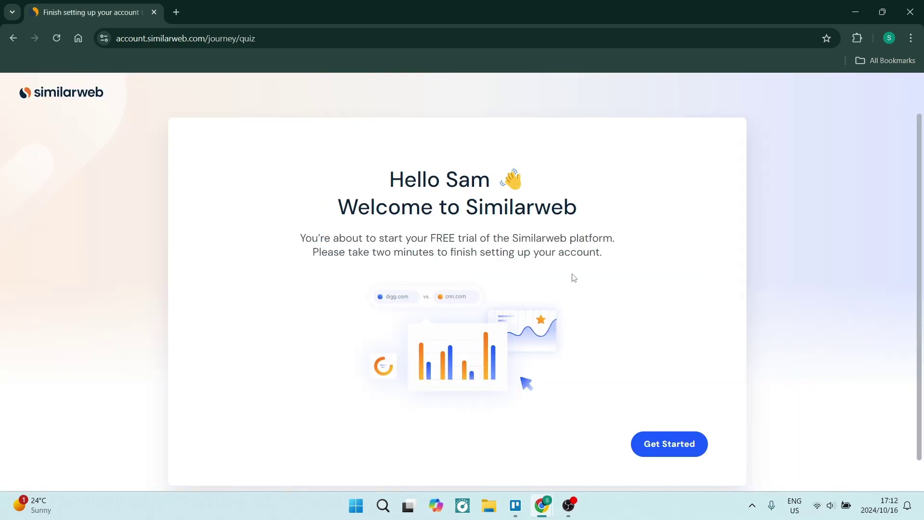
- Start the account setup questionnaire and state that Similarweb is for personal use
left_click(669, 452)
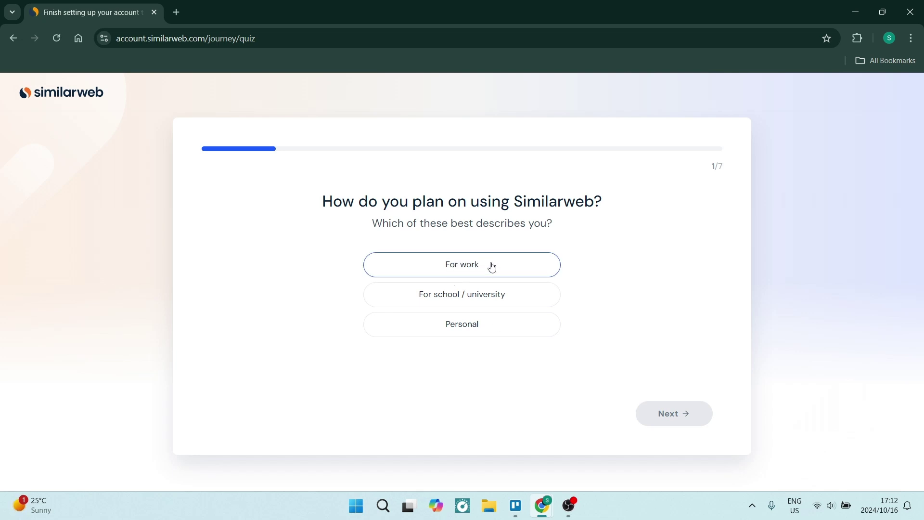
left_click(494, 327)
left_click(679, 424)
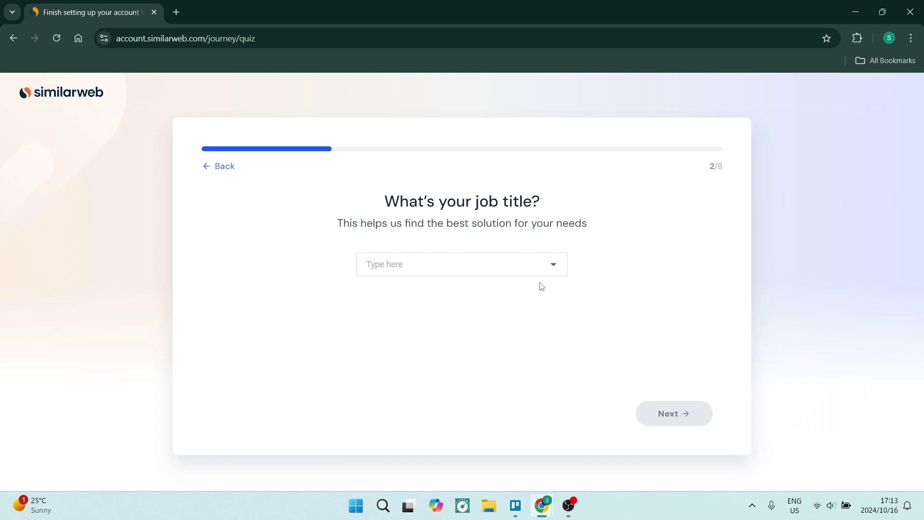
- Search the job titles for Manager and submit Demand Generation Manager as the job title
left_click(550, 273)
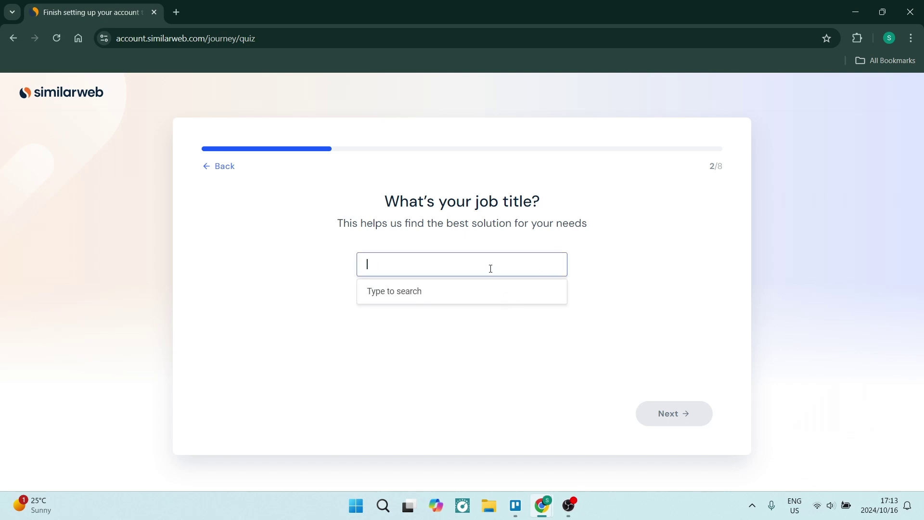
type("M")
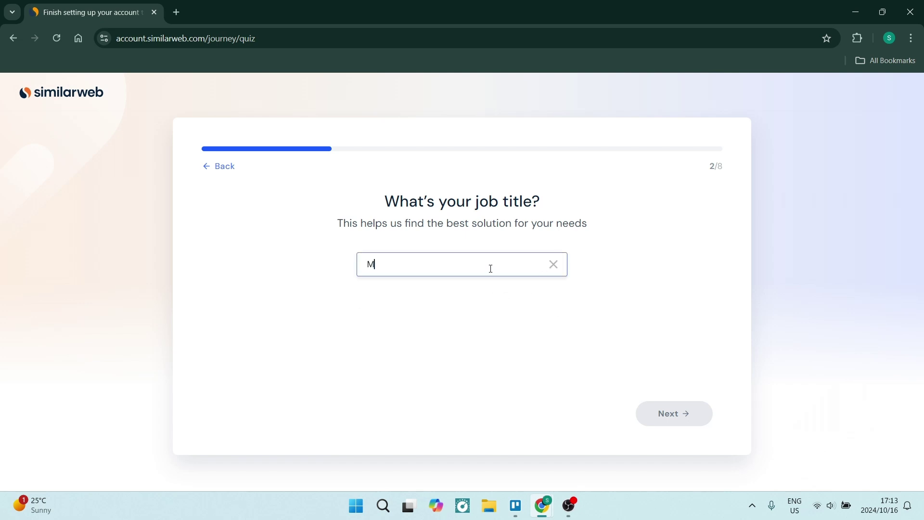
type("anager")
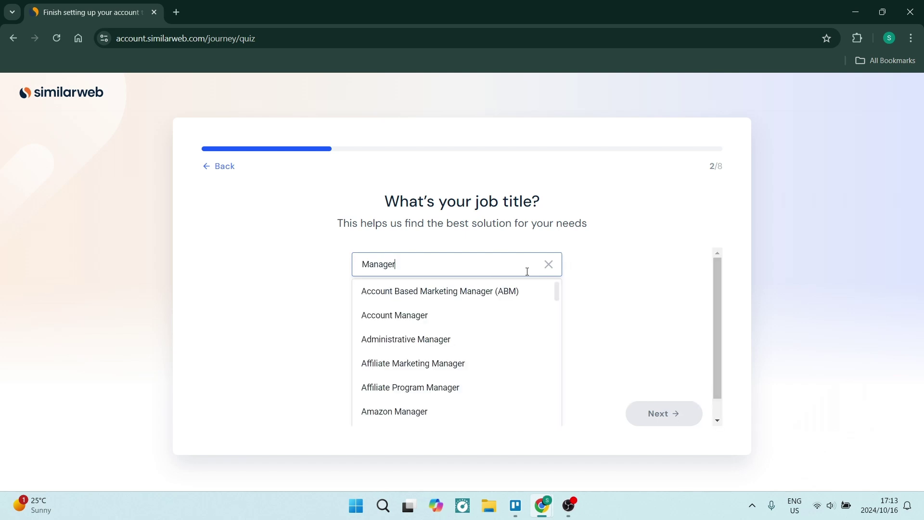
scroll(487, 337, "down", 2)
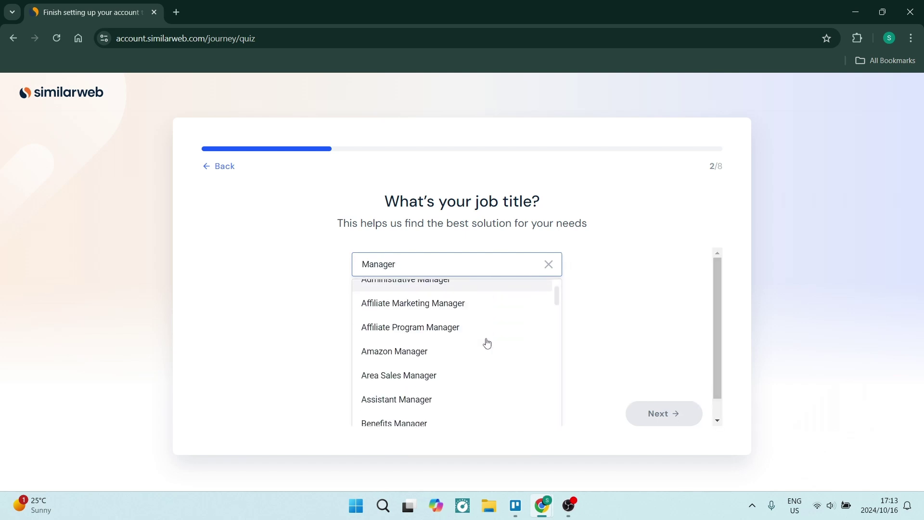
scroll(487, 343, "down", 8)
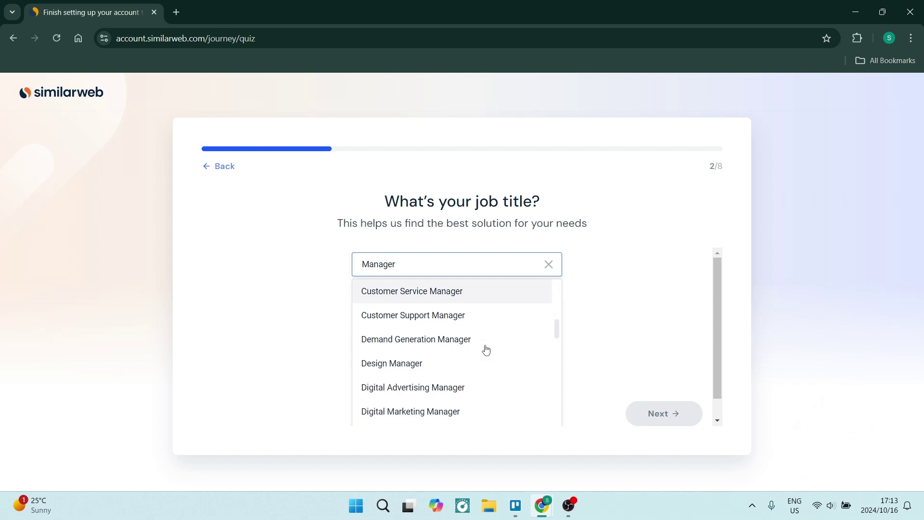
left_click(458, 346)
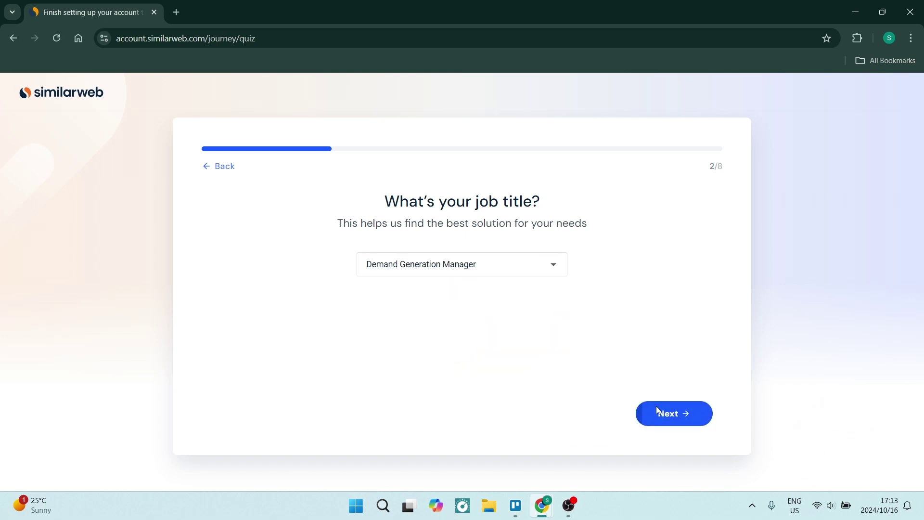
left_click(656, 407)
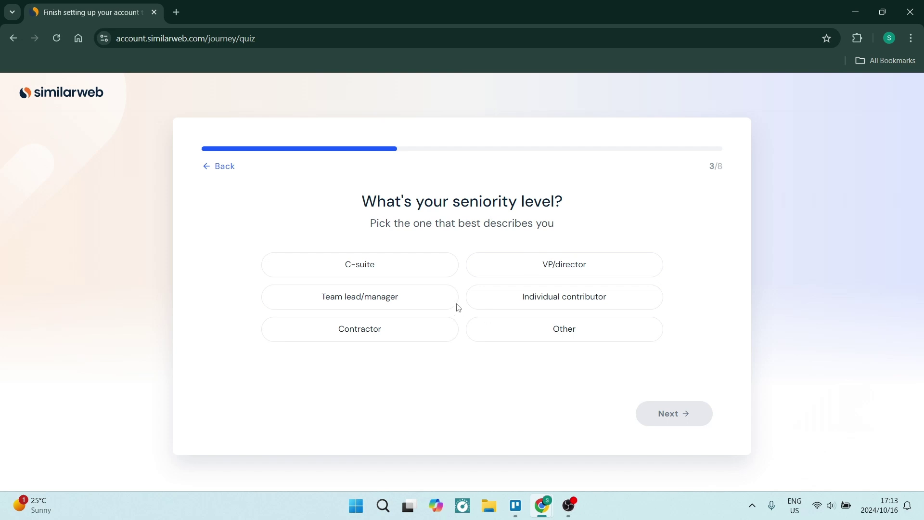
- Set the seniority level to Individual contributor and submit a company size of 11 - 50 people
left_click(514, 299)
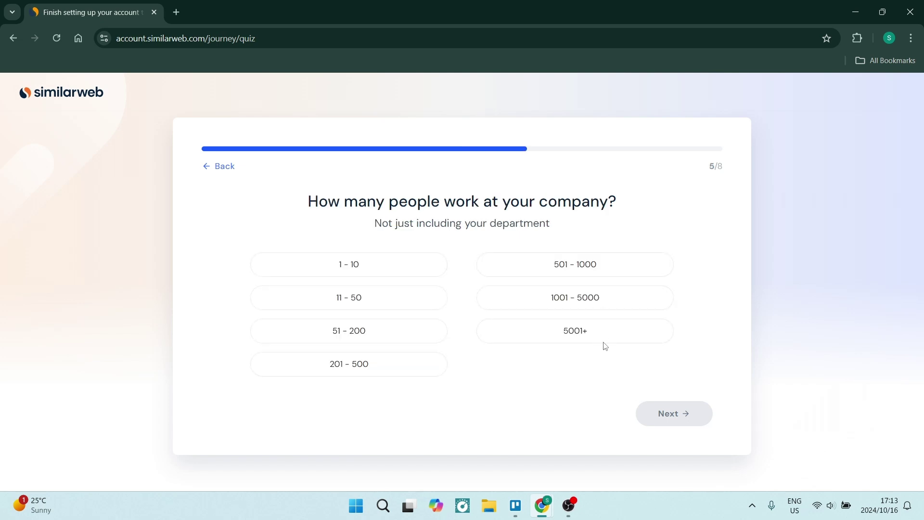
left_click(386, 303)
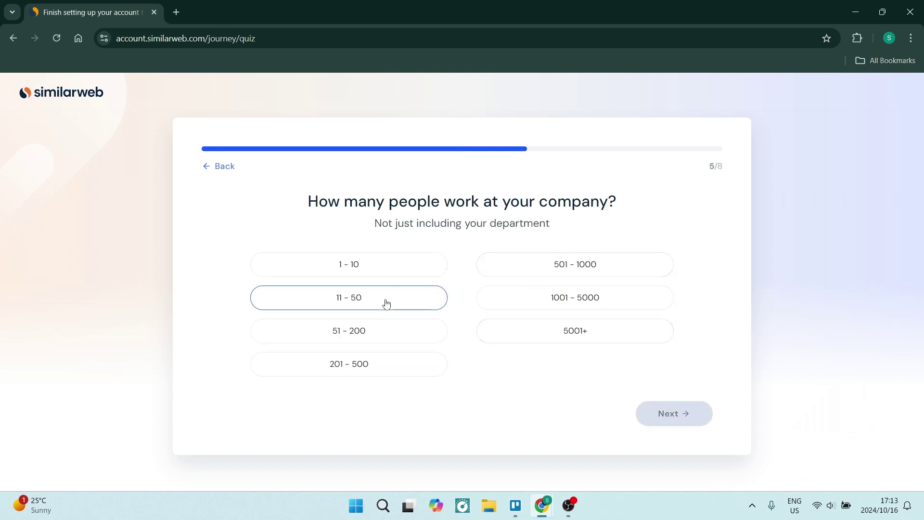
left_click(654, 414)
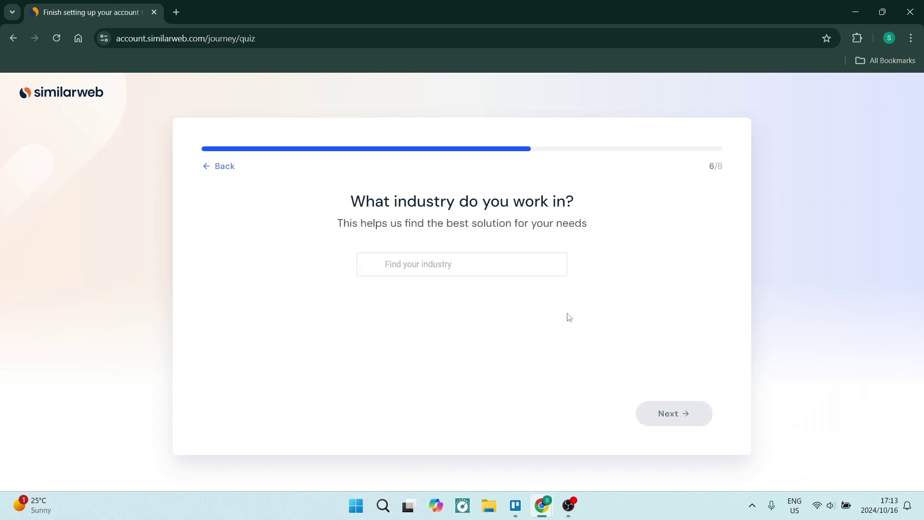
- Search the industries for media and submit Media production as the industry
left_click(470, 262)
type("media")
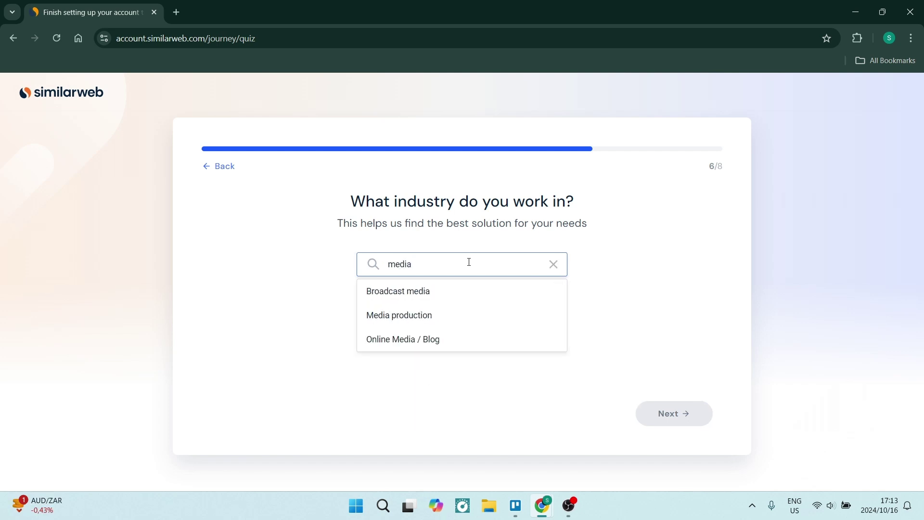
left_click(470, 316)
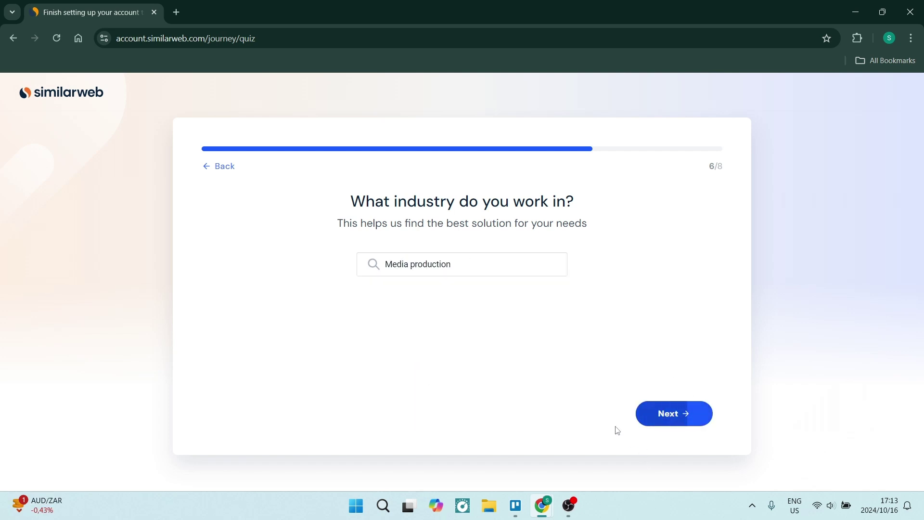
key("Return")
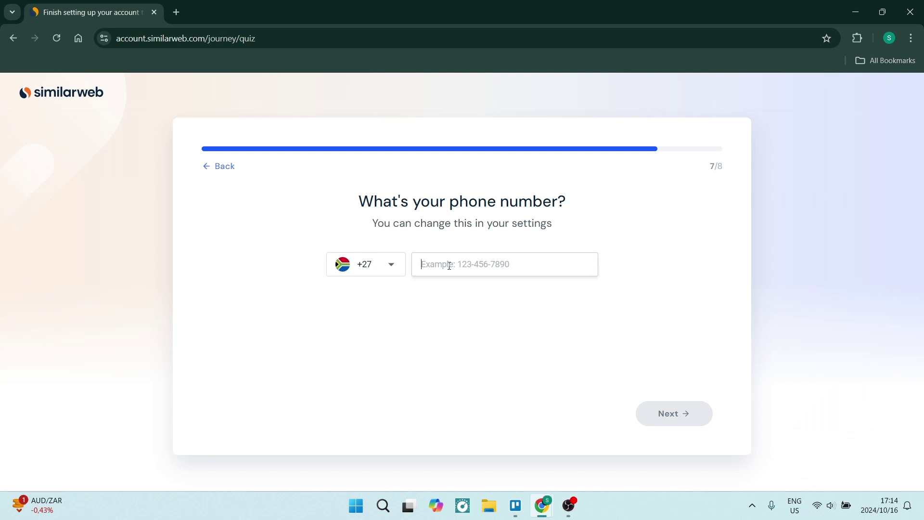
- Submit the phone number question and skip giving a work email
key("Return")
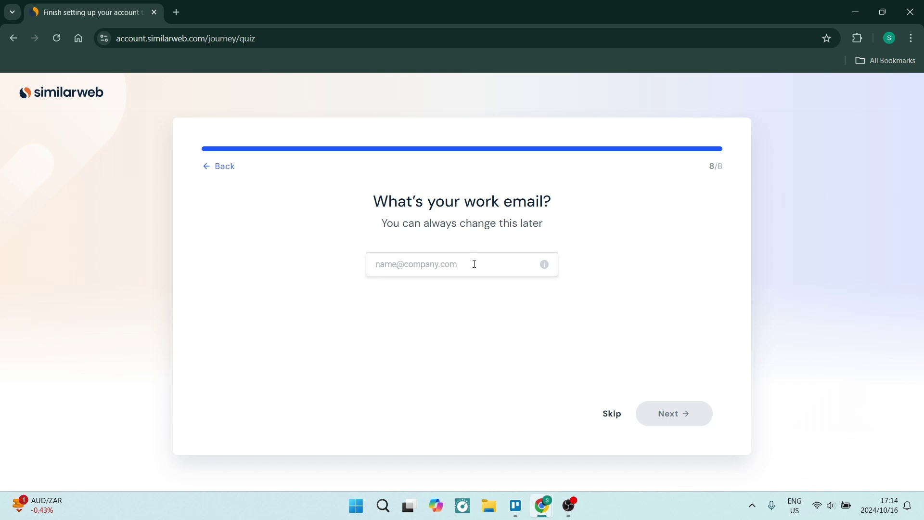
left_click(612, 413)
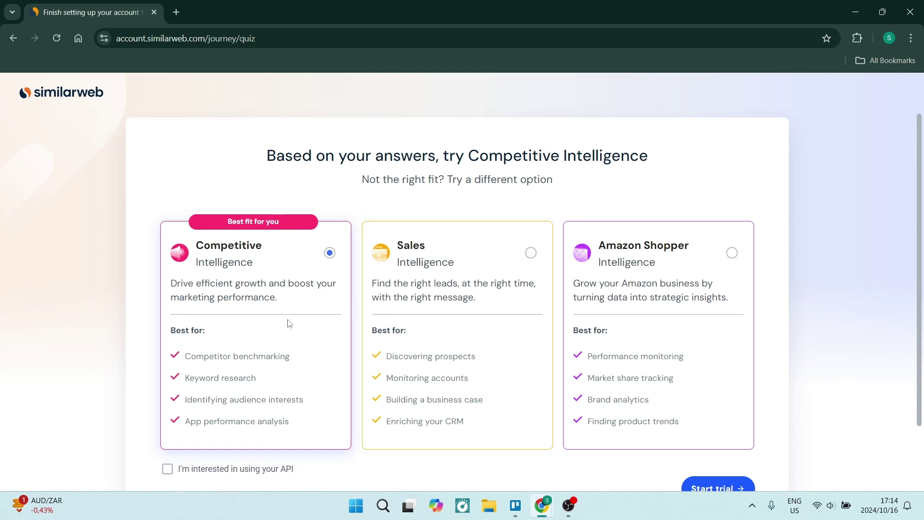
- Try the Sales and Amazon Shopper Intelligence options, ending back on Competitive Intelligence
left_click(531, 253)
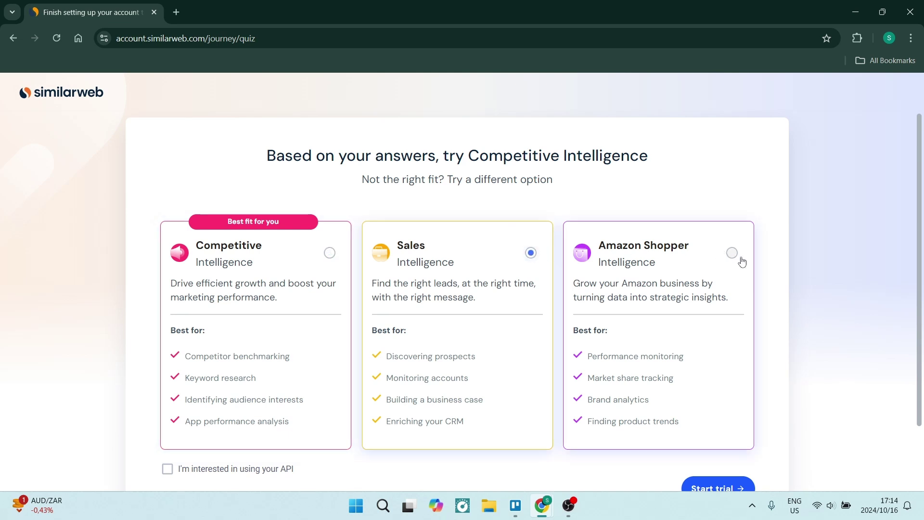
left_click(732, 253)
left_click(531, 253)
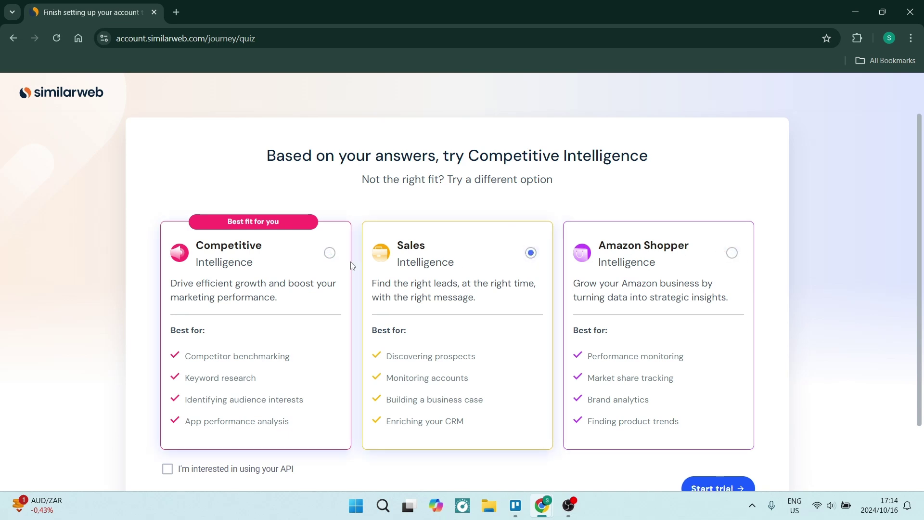
left_click(329, 252)
- Toggle the option for interest in the API and start the Competitive Intelligence trial
scroll(353, 301, "down", 2)
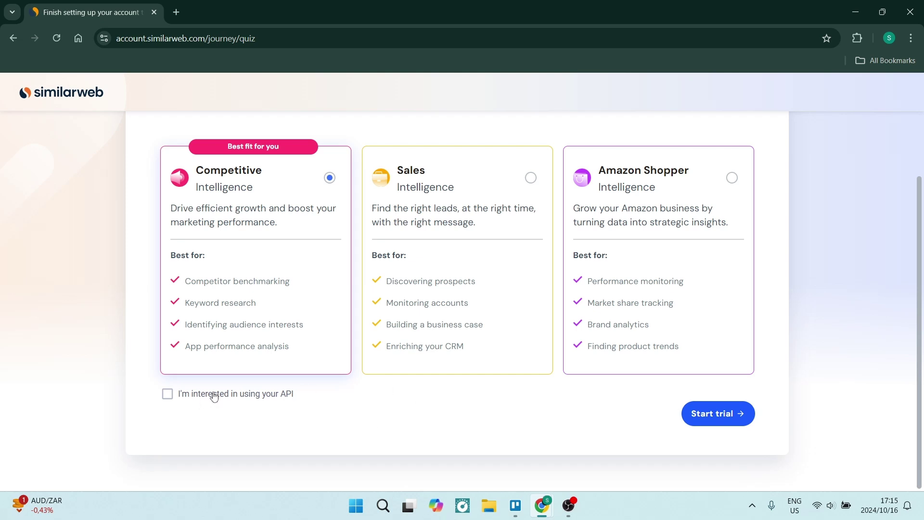
double_click(167, 397)
left_click(167, 398)
left_click(686, 418)
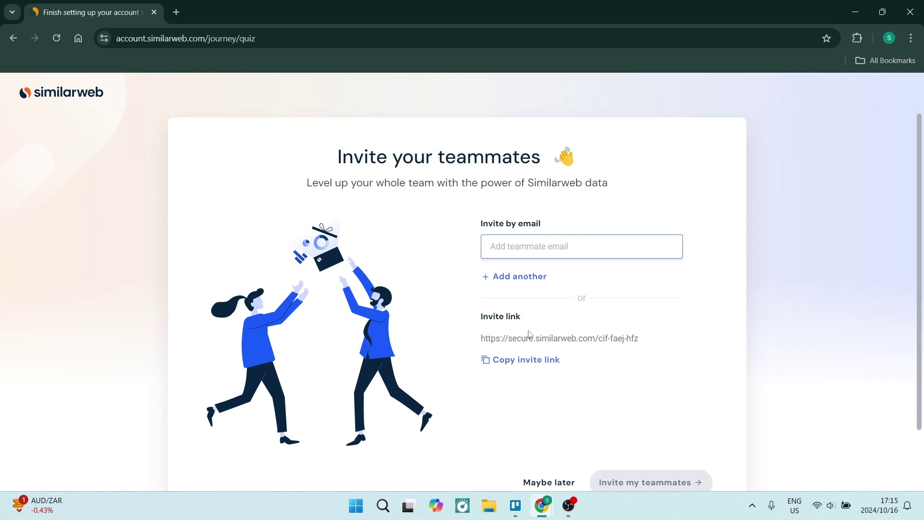
- Copy the teammate invite link and put off inviting teammates
left_click(524, 367)
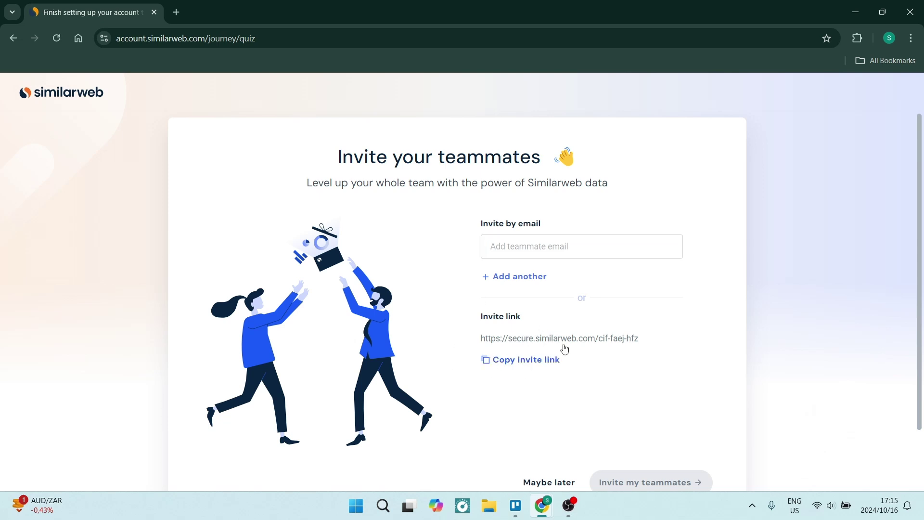
scroll(566, 362, "down", 2)
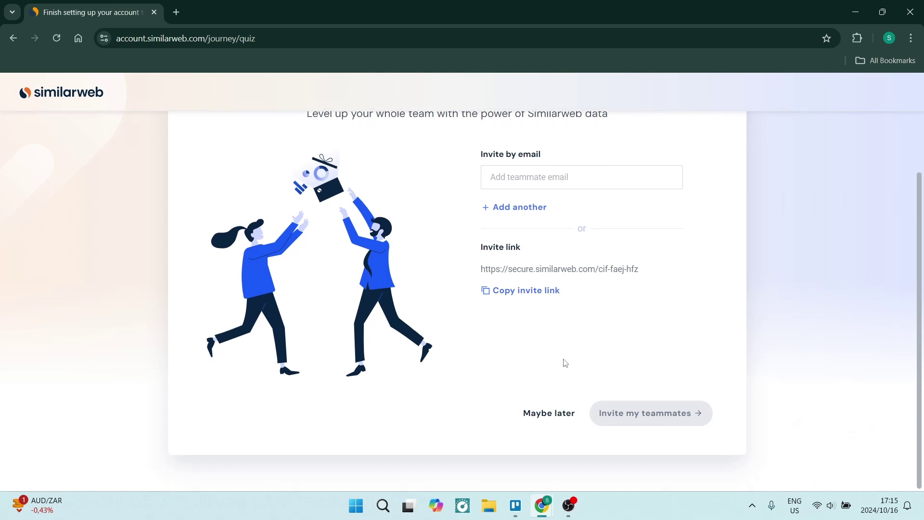
left_click(547, 410)
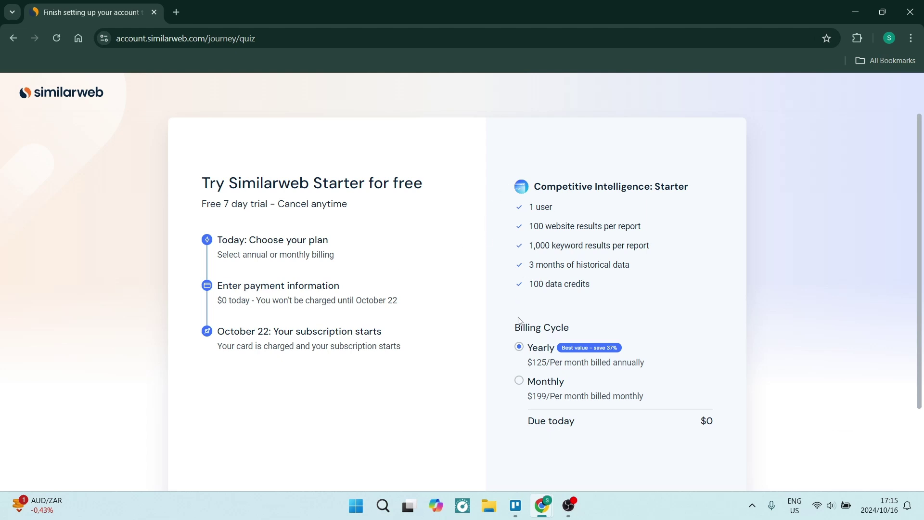
- Review the Competitive Intelligence Starter trial terms and continue to payment with yearly billing
scroll(517, 346, "down", 2)
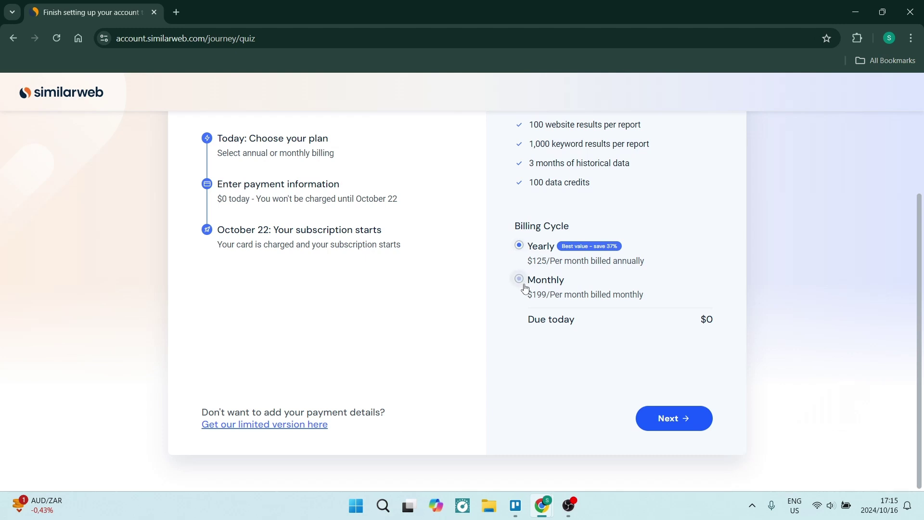
scroll(229, 238, "up", 2)
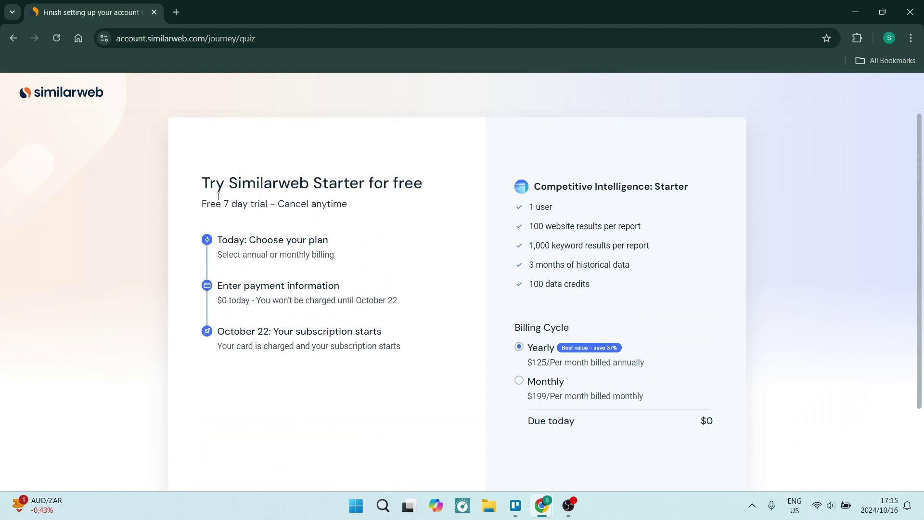
scroll(429, 240, "down", 2)
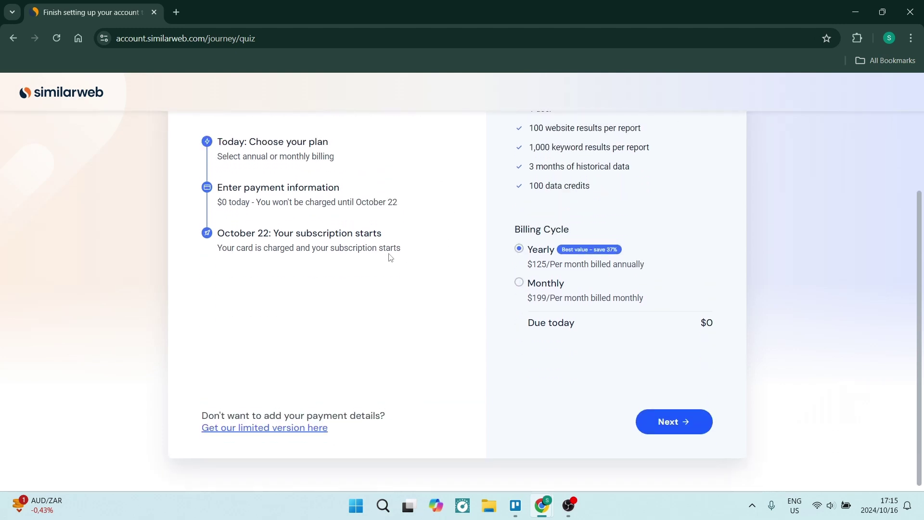
scroll(346, 243, "up", 2)
scroll(375, 208, "down", 2)
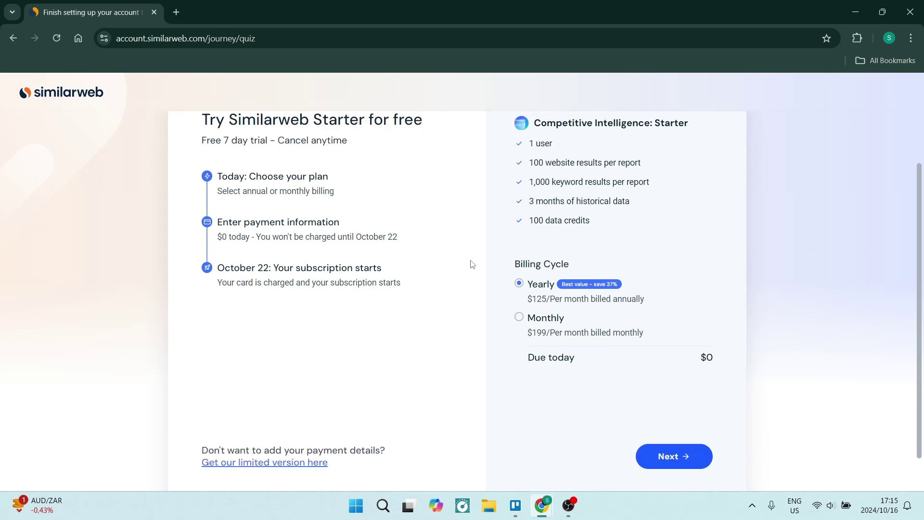
left_click(675, 418)
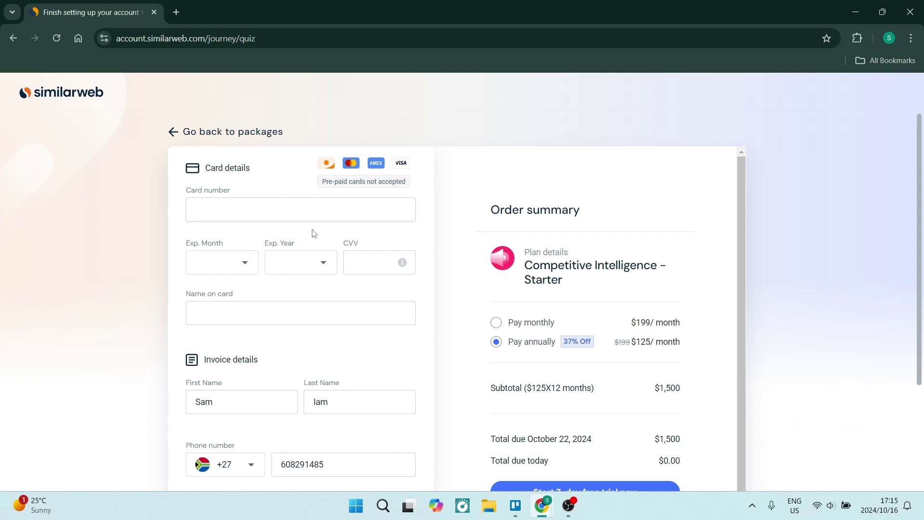
- Examine the payment form's card and invoice fields, and the order summary with its billing options and total due today
scroll(301, 279, "down", 2)
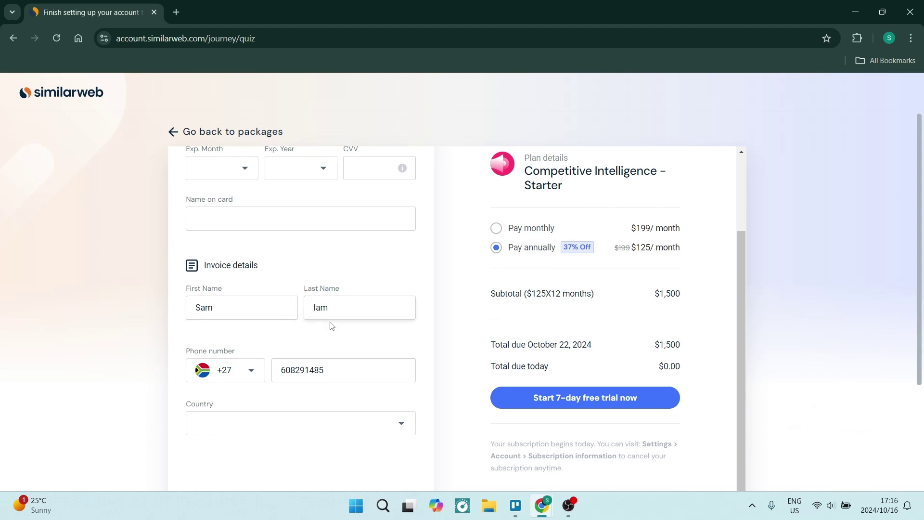
scroll(366, 390, "down", 3)
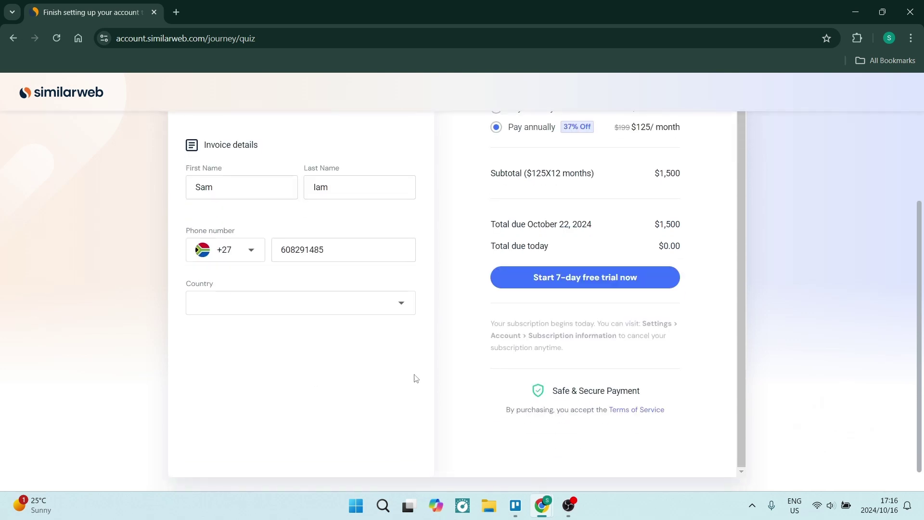
scroll(481, 332, "up", 2)
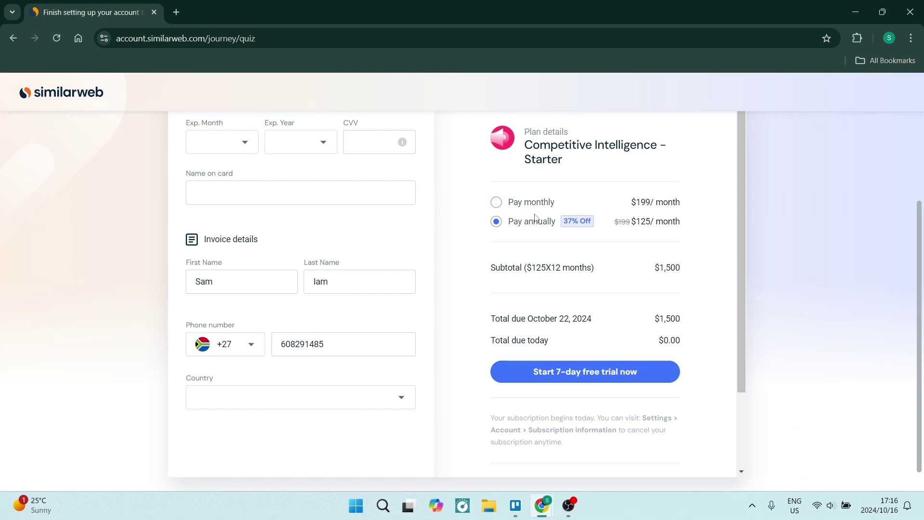
scroll(557, 253, "down", 2)
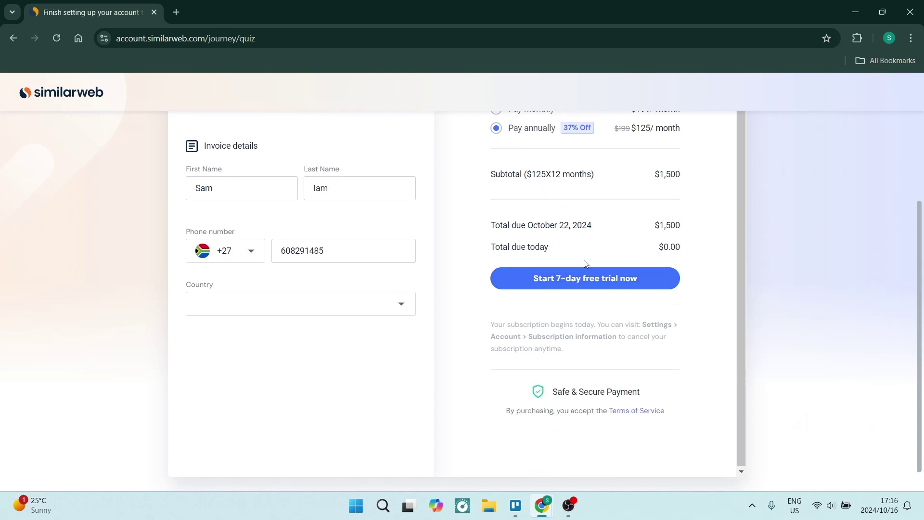
scroll(584, 260, "up", 1)
scroll(553, 257, "down", 1)
left_click_drag(493, 246, 695, 250)
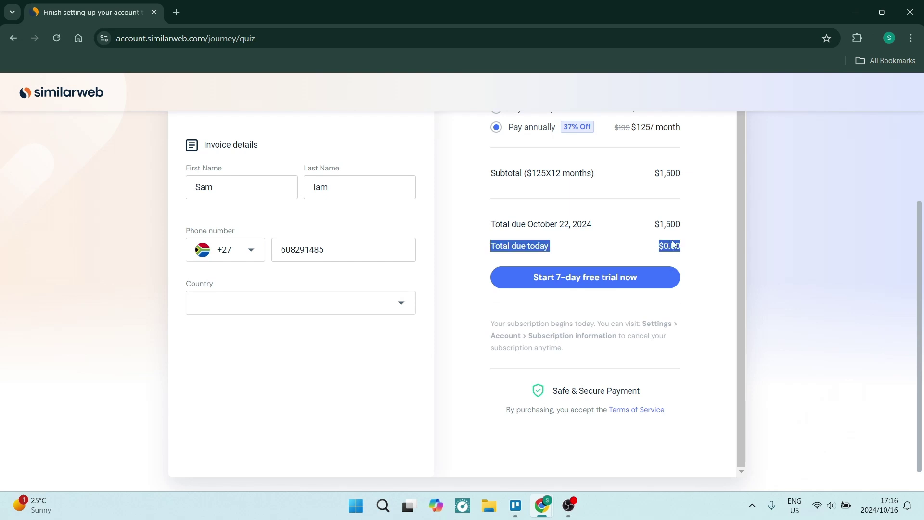
left_click(620, 253)
scroll(626, 328, "down", 1)
scroll(620, 312, "up", 2)
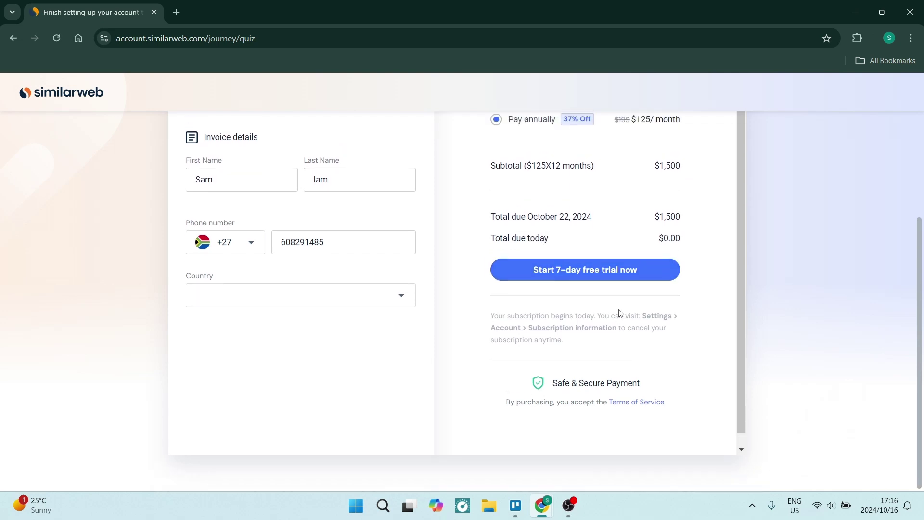